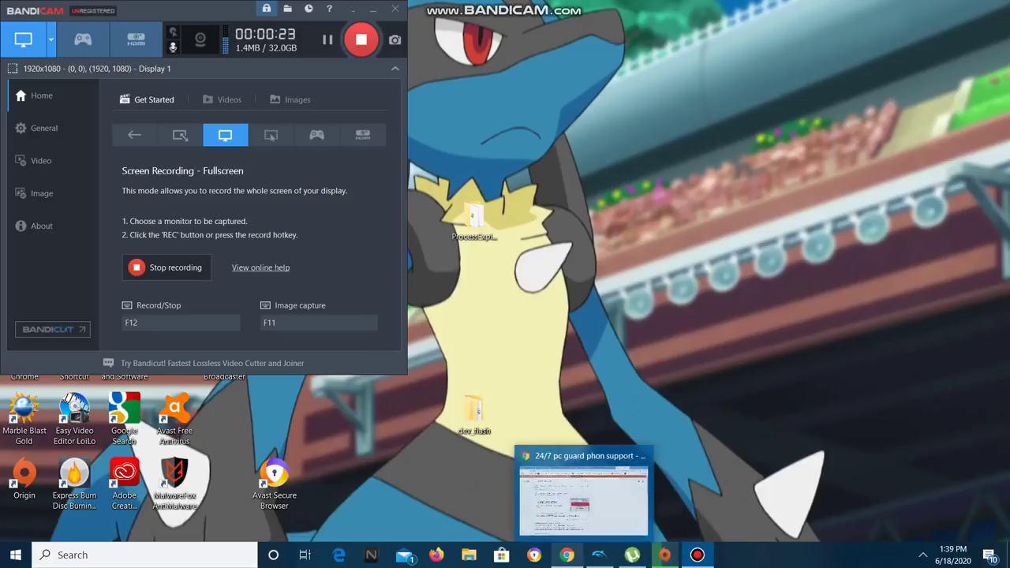
Return to Chrome and erase the '24/7 pc guard phon support' query from Google's search box.
left_click(567, 555)
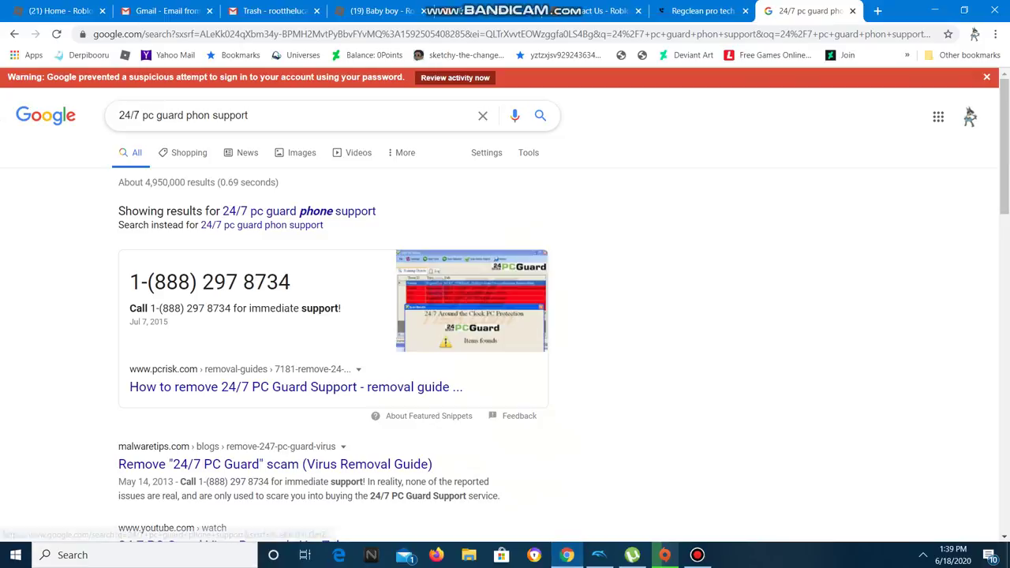
left_click(300, 115)
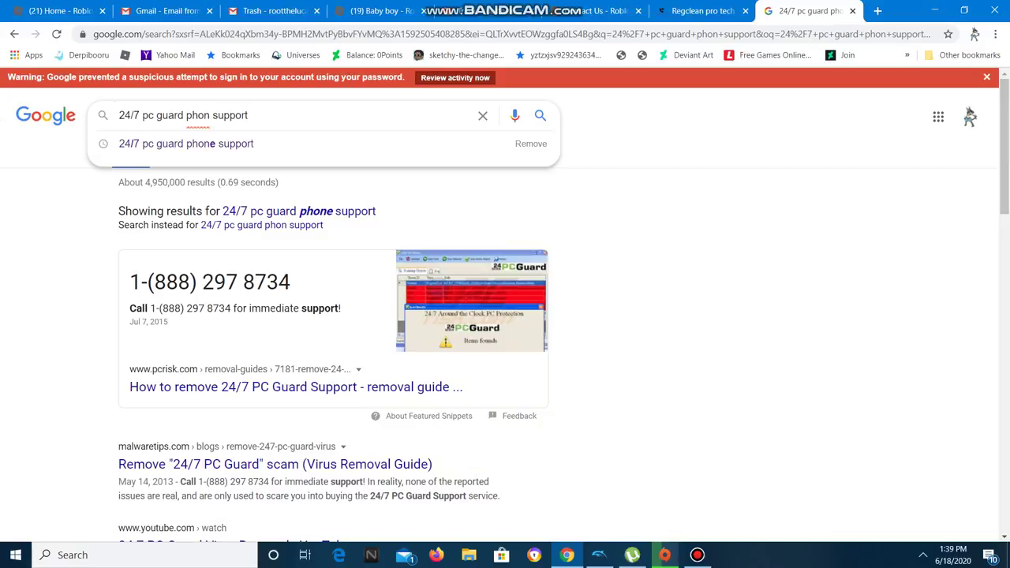
left_click_drag(251, 115, 110, 115)
key("BackSpace")
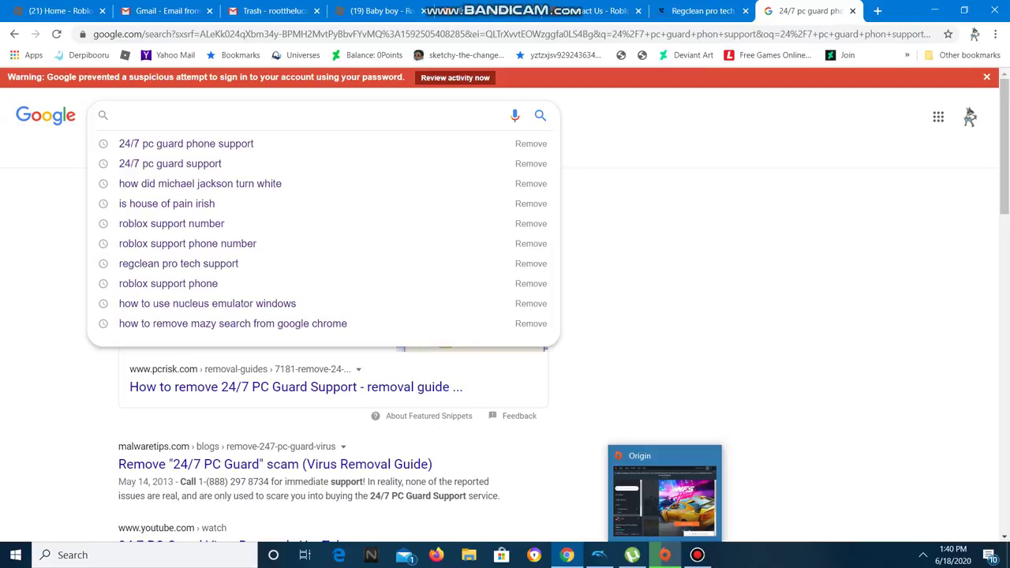
Bring Origin's Need for Speed Heat Deluxe Edition download window to the front.
left_click(665, 555)
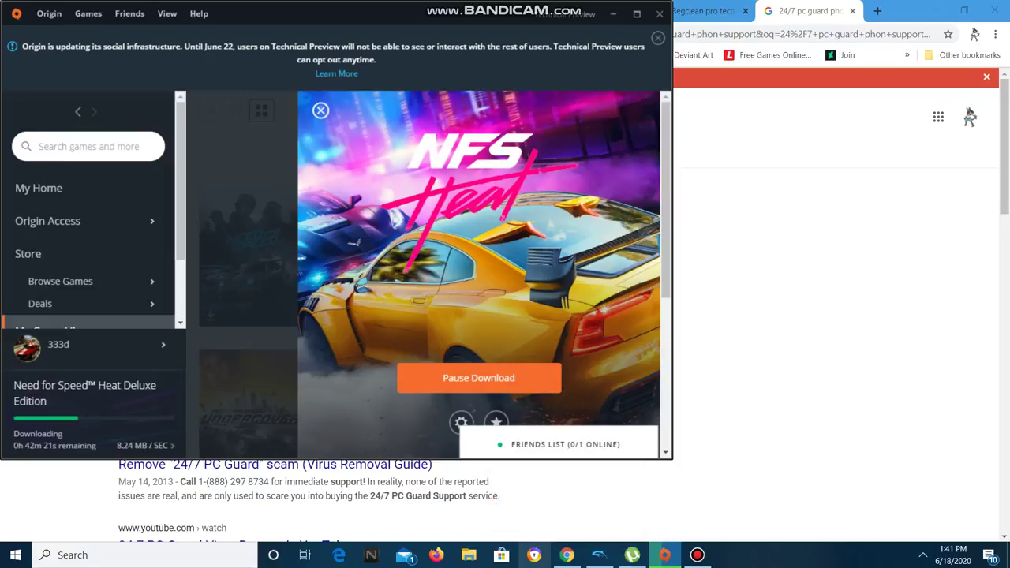
mouse_move(567, 555)
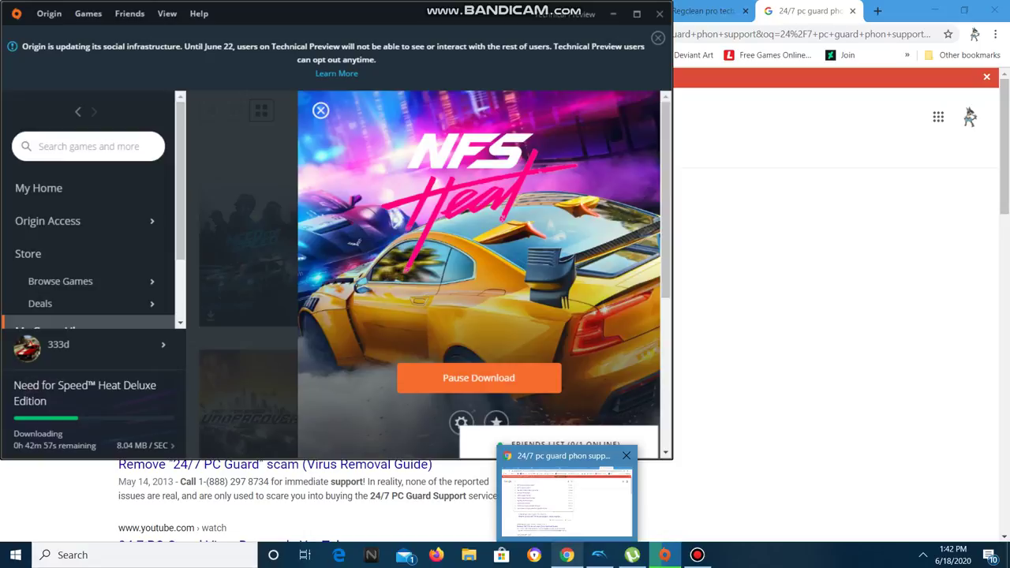
Bring the Bandicam recorder window, still recording full screen, to the front.
left_click(697, 554)
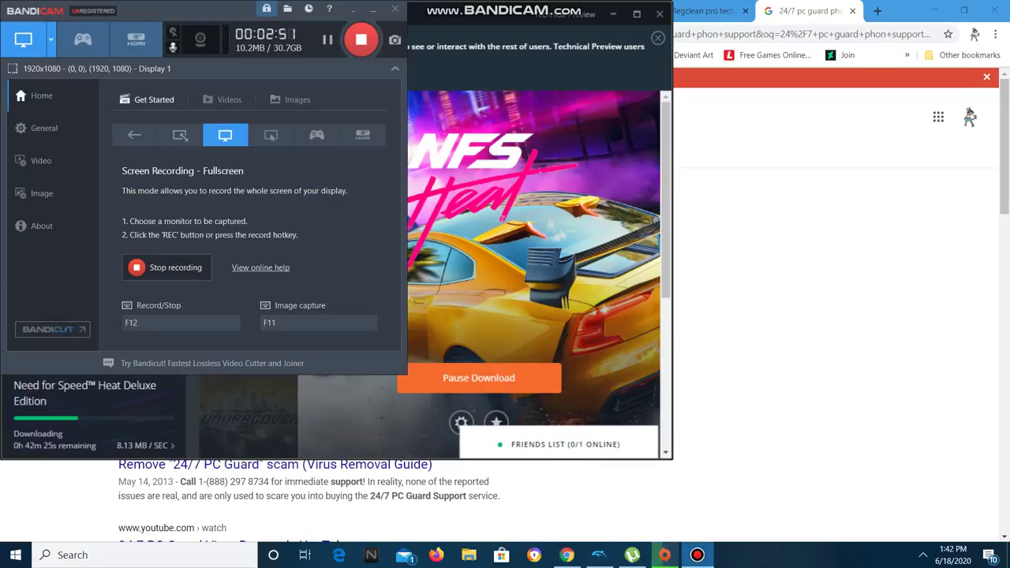